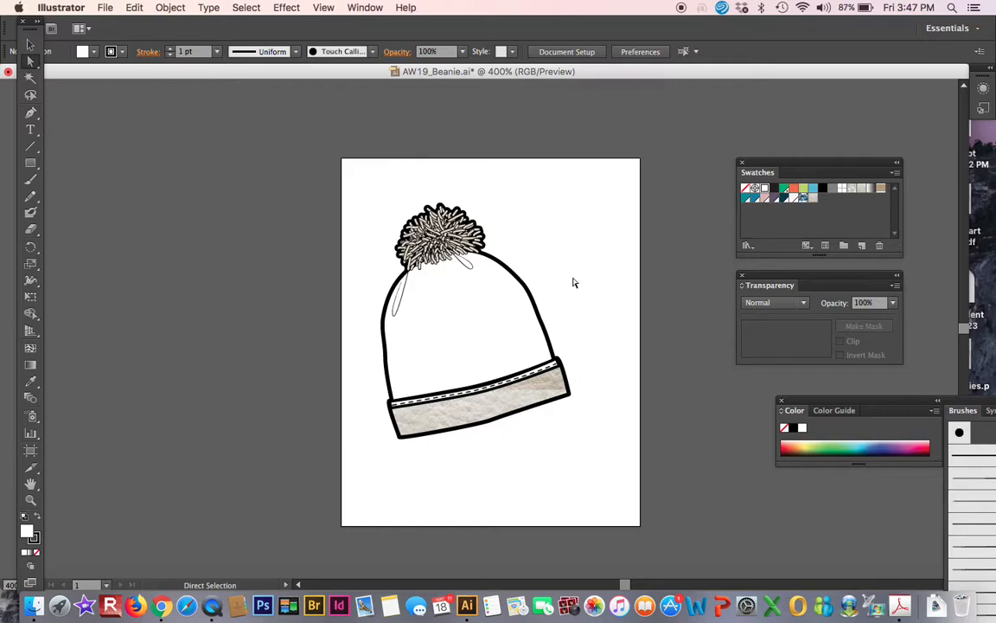
Fill the main body of the beanie with the multicoloured abstract pattern swatch
left_click(587, 300)
left_click(493, 328)
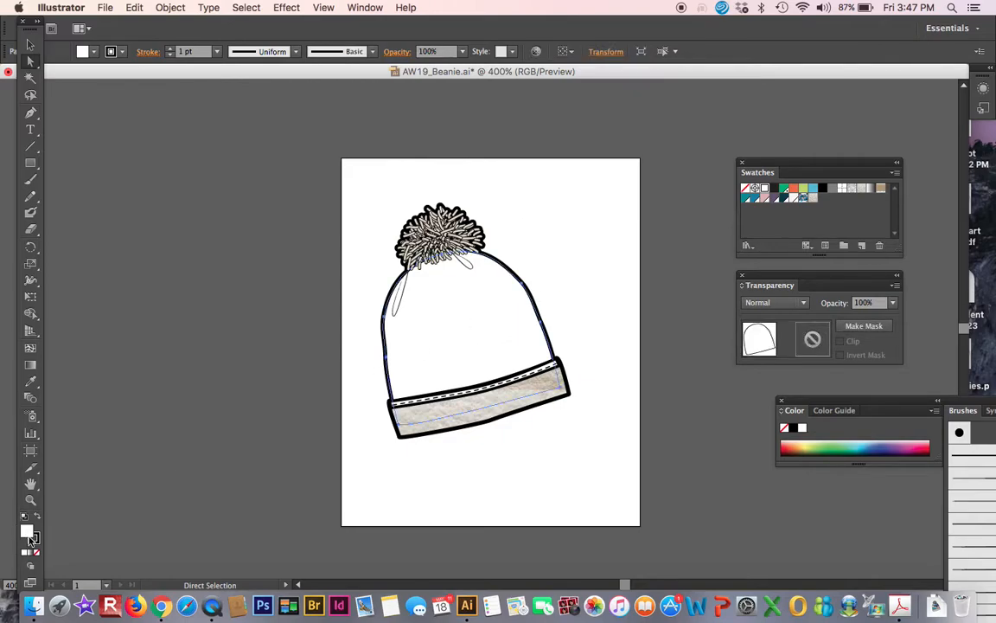
left_click(803, 198)
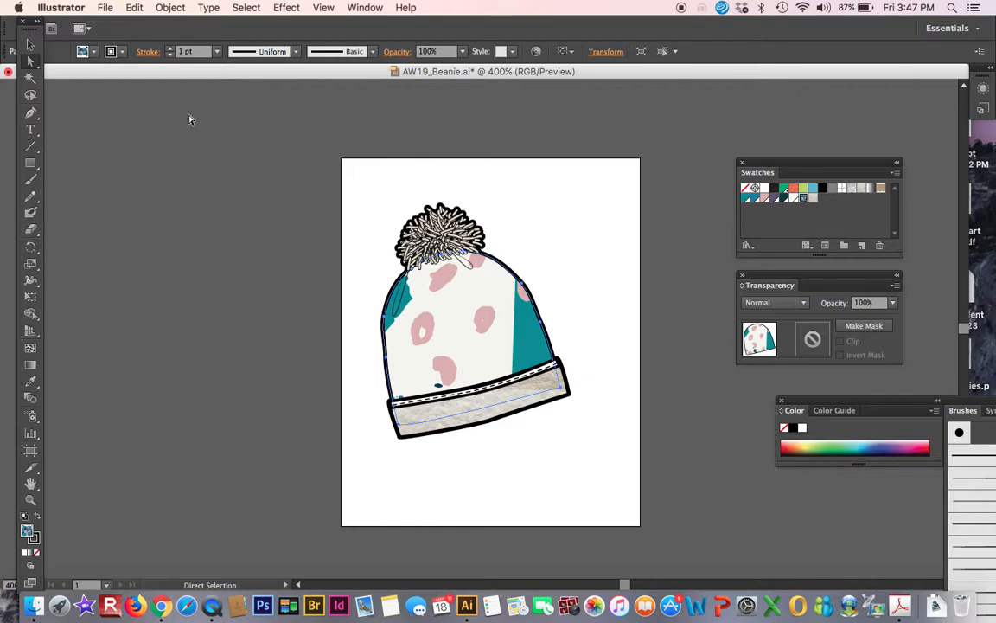
Open the Scale settings for the beanie body and turn off Scale Strokes & Effects and Transform Objects, leaving only Transform Patterns
left_click(171, 7)
mouse_move(188, 24)
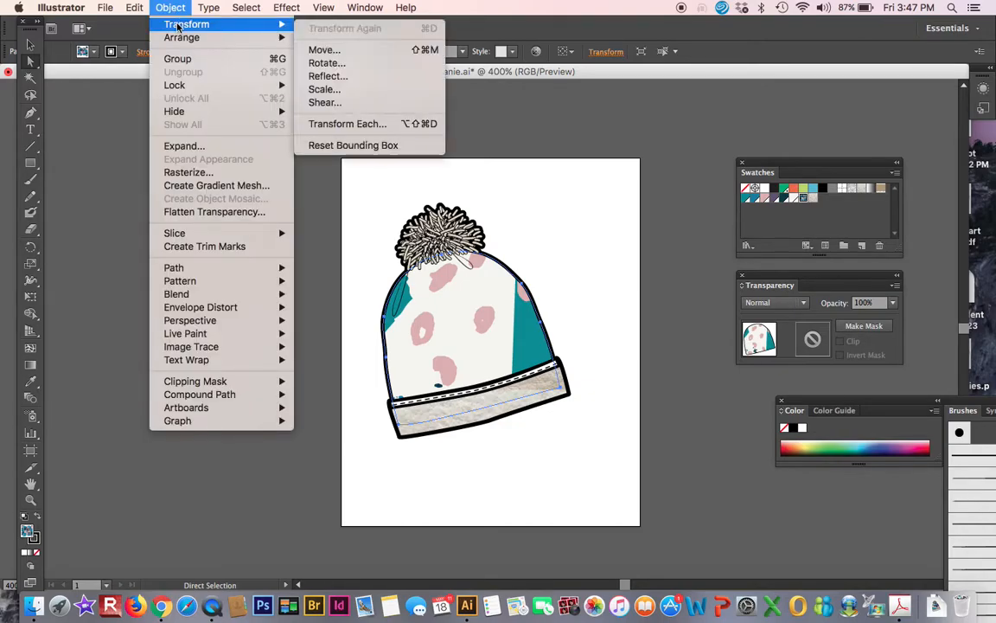
left_click(334, 90)
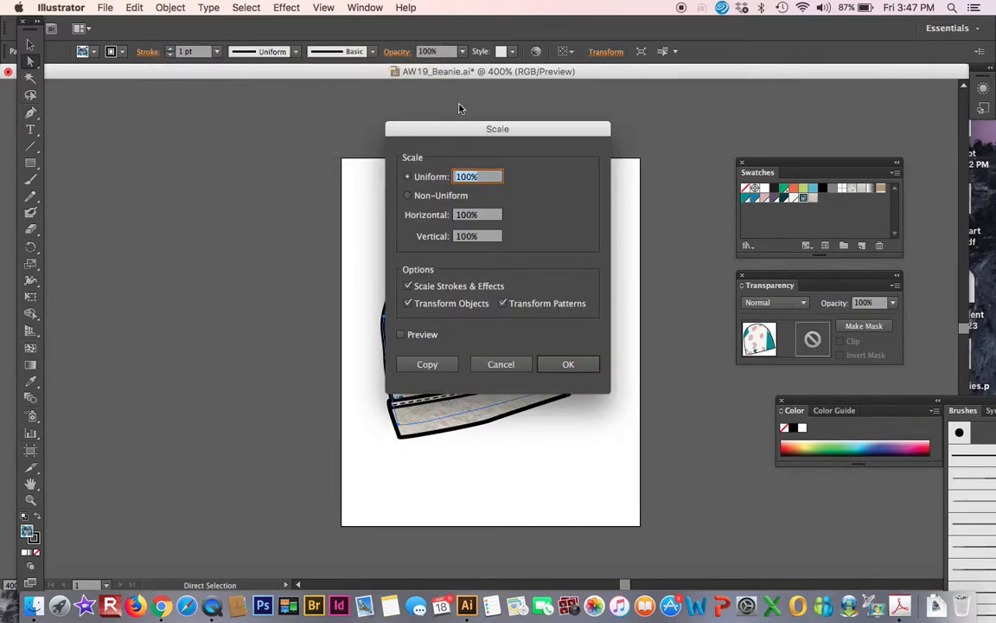
left_click_drag(462, 127, 688, 76)
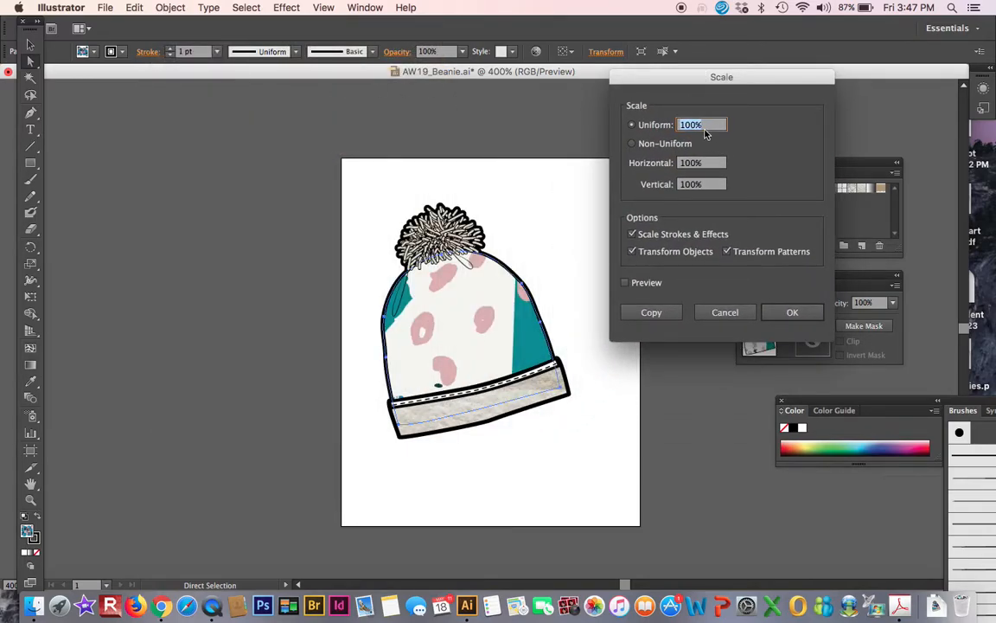
left_click(646, 236)
left_click(646, 252)
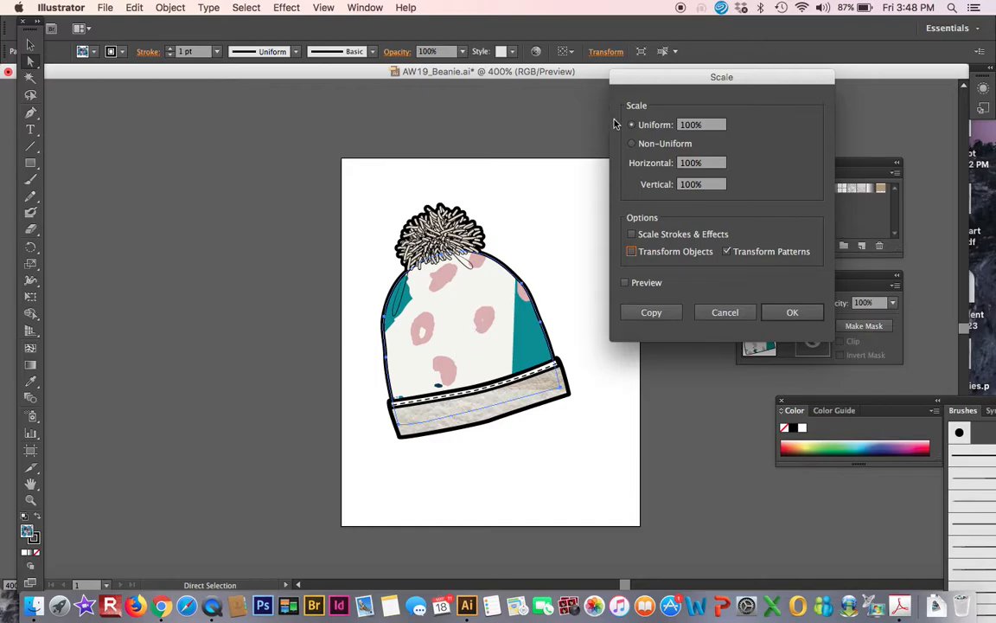
Preview the beanie's pattern at 50% uniform scale, and apply a uniform scale of 25%
double_click(694, 125)
type("50")
left_click(644, 284)
double_click(689, 127)
type("25")
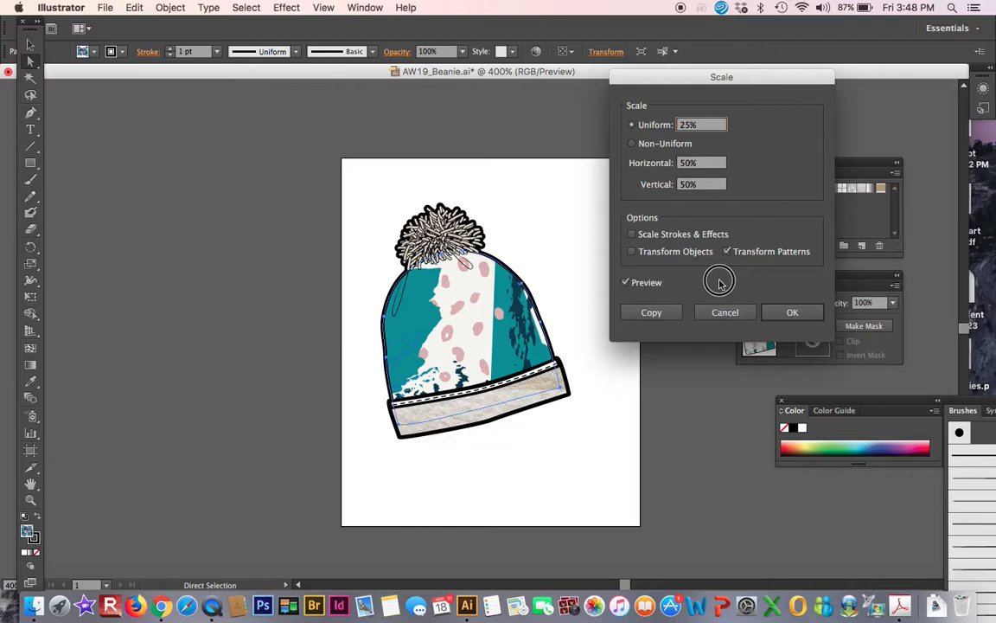
left_click(651, 285)
left_click(648, 287)
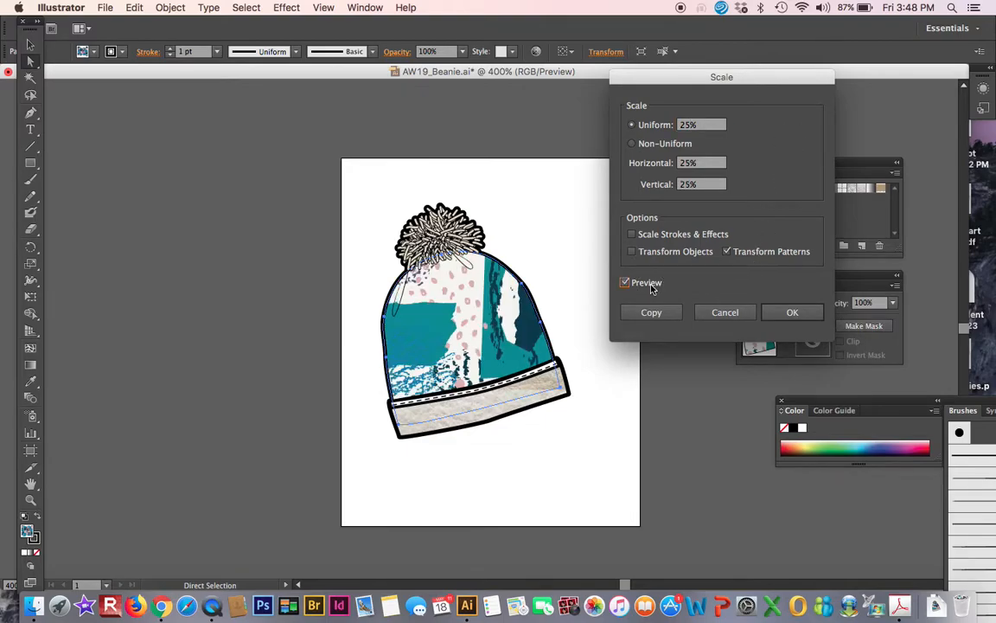
left_click(792, 314)
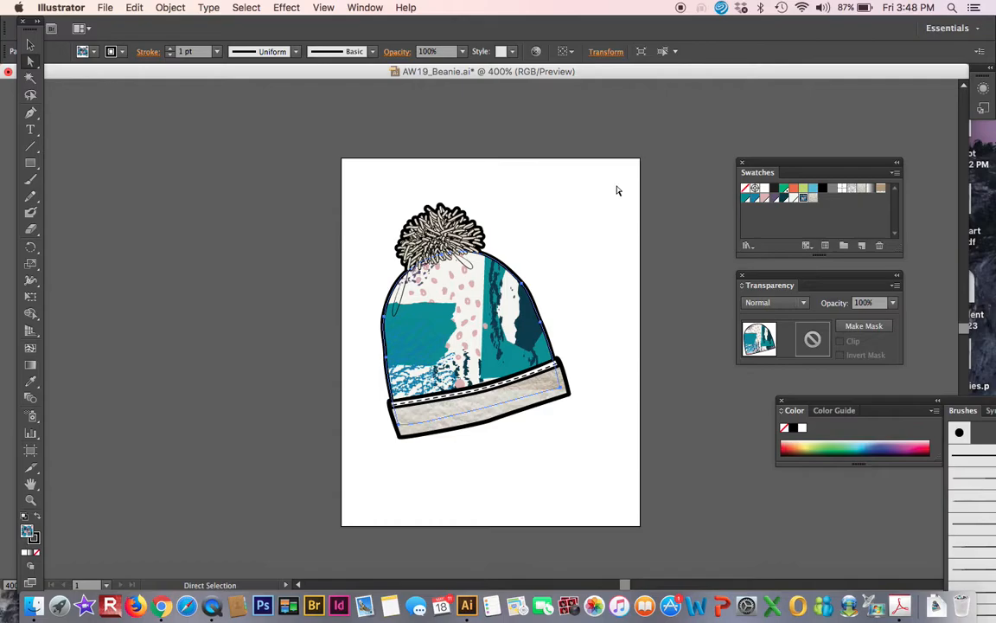
Try enlarging the beanie body freehand with the Scale tool, and undo the enlargement
key("s")
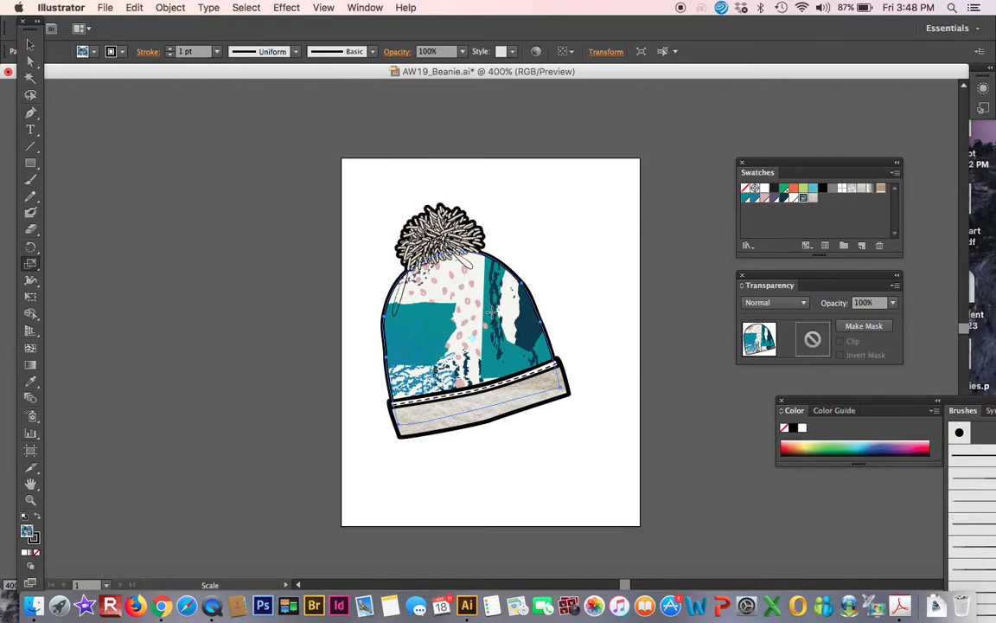
left_click_drag(569, 211, 590, 190)
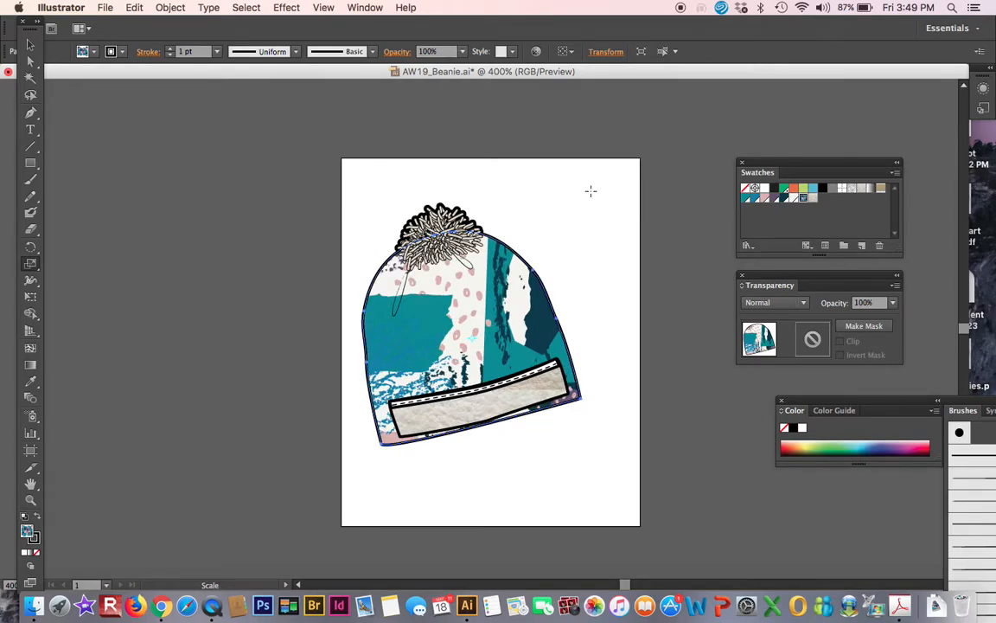
key("super+z")
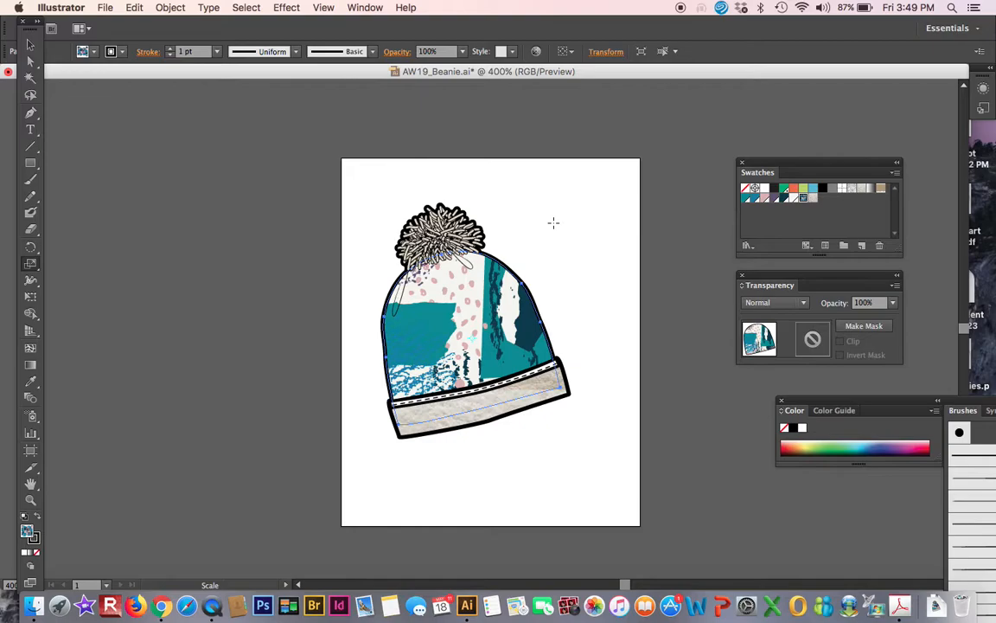
Rescale only the pattern inside the beanie body freehand, enlarging and shrinking it, and flip it horizontally while keeping the outline fixed
left_click_drag(554, 223, 647, 110)
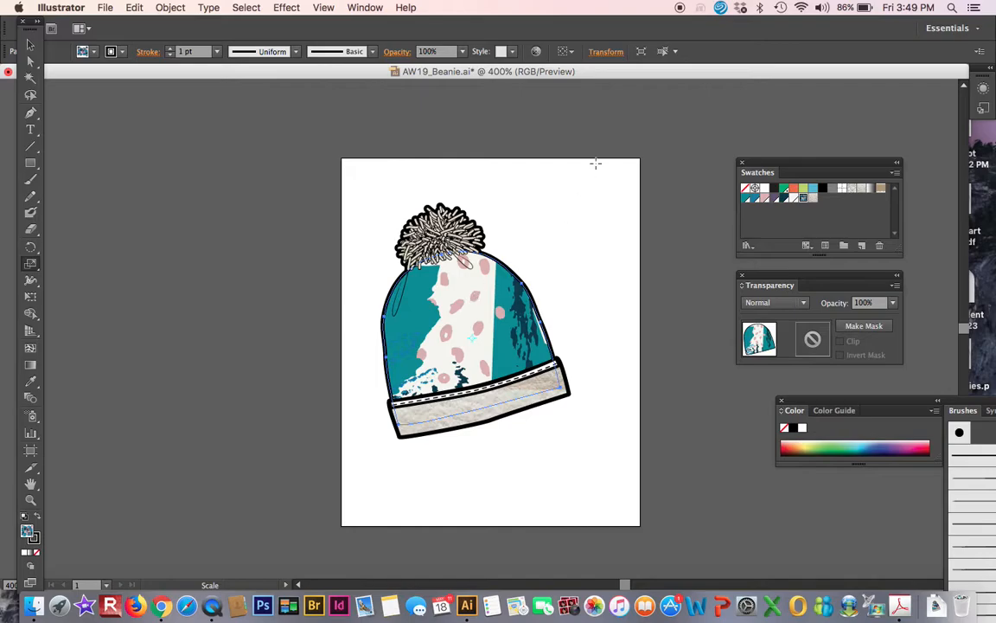
left_click_drag(615, 175, 540, 261)
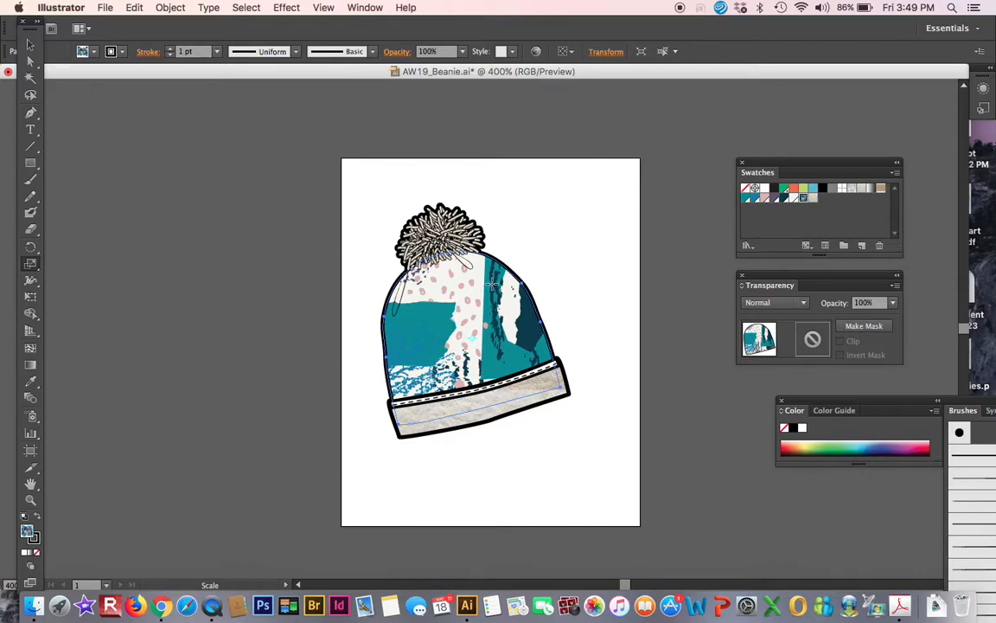
left_click_drag(442, 251, 567, 245)
right_click(545, 268)
left_click(544, 267)
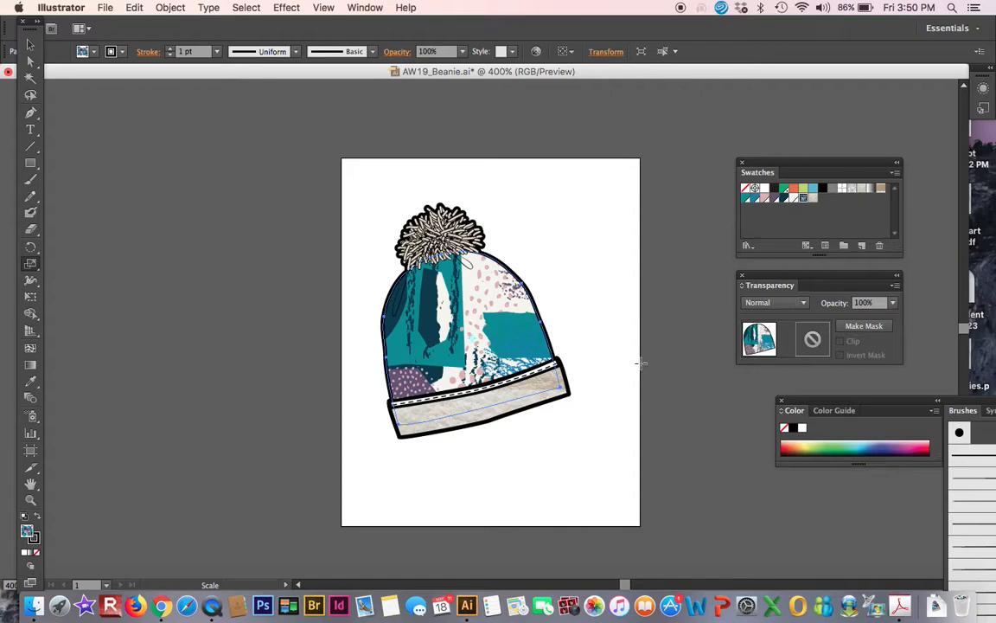
Shift only the pattern within the beanie body until the purple dotted patch sits at the upper right, and deselect the shape
key("a")
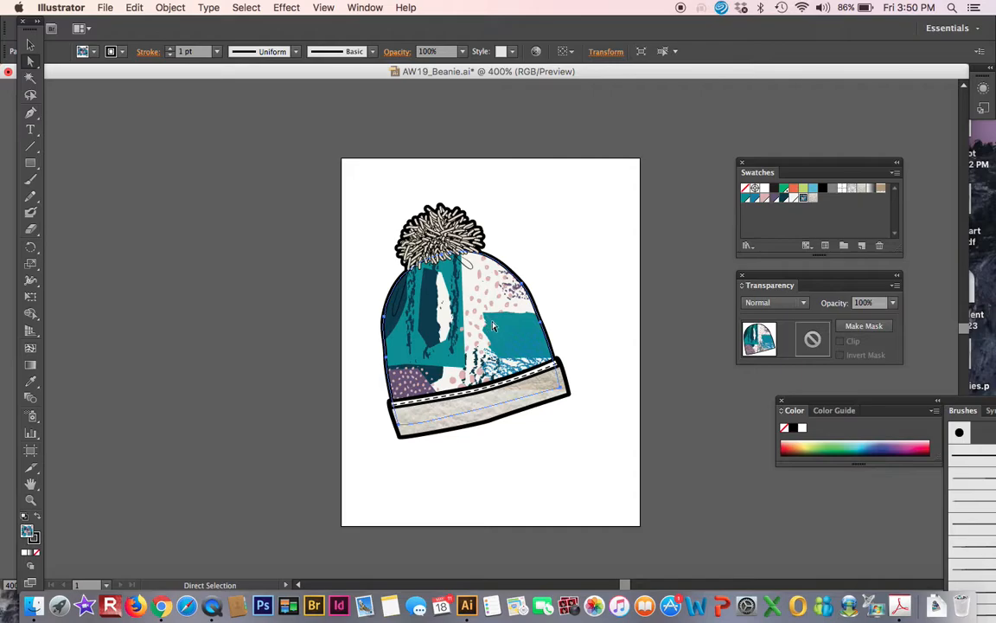
left_click_drag(492, 321, 523, 342)
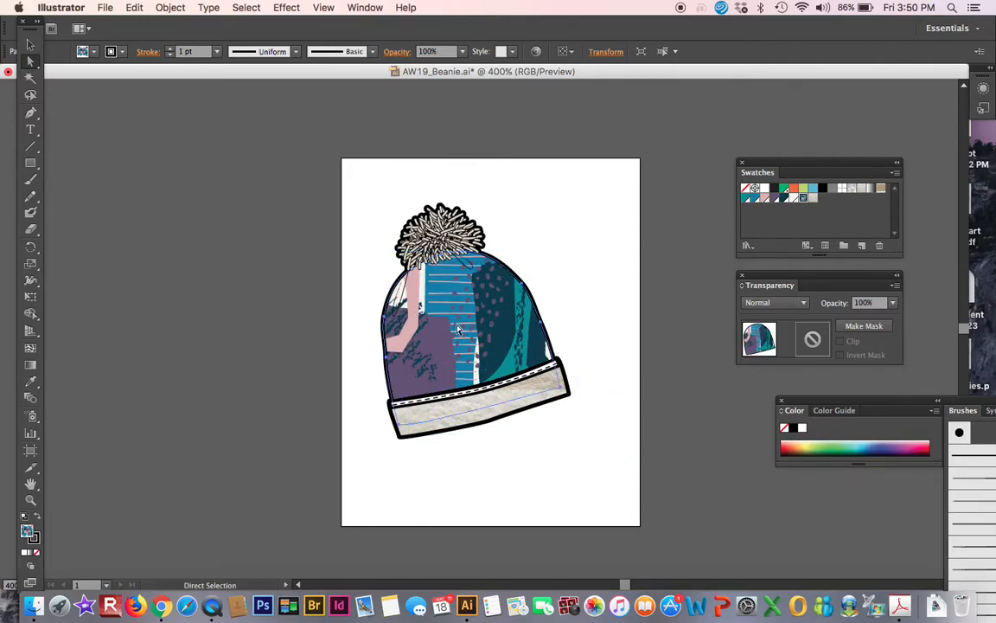
left_click_drag(454, 355, 439, 300)
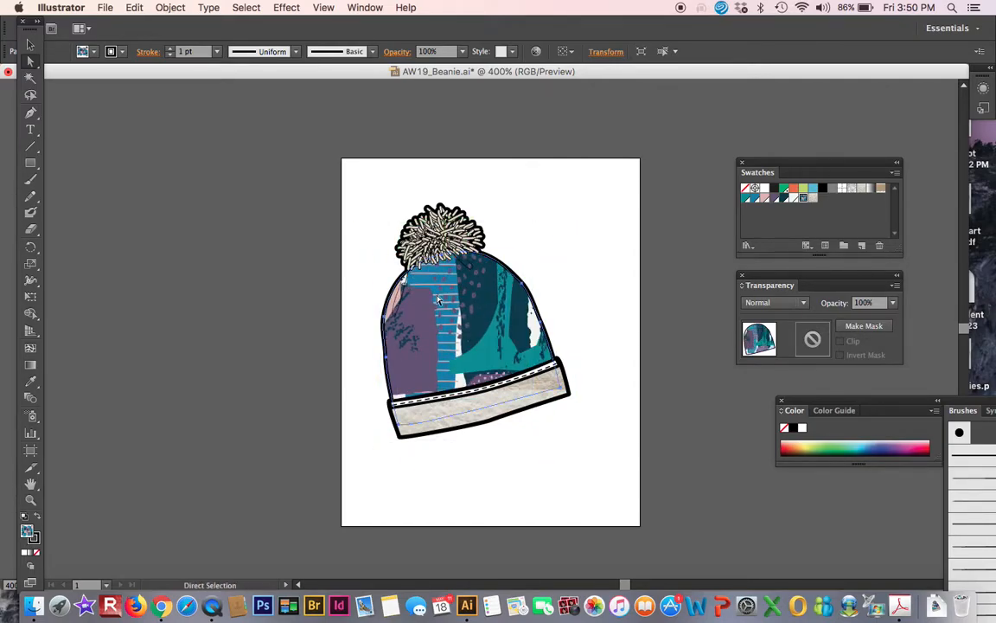
left_click_drag(508, 335, 416, 325)
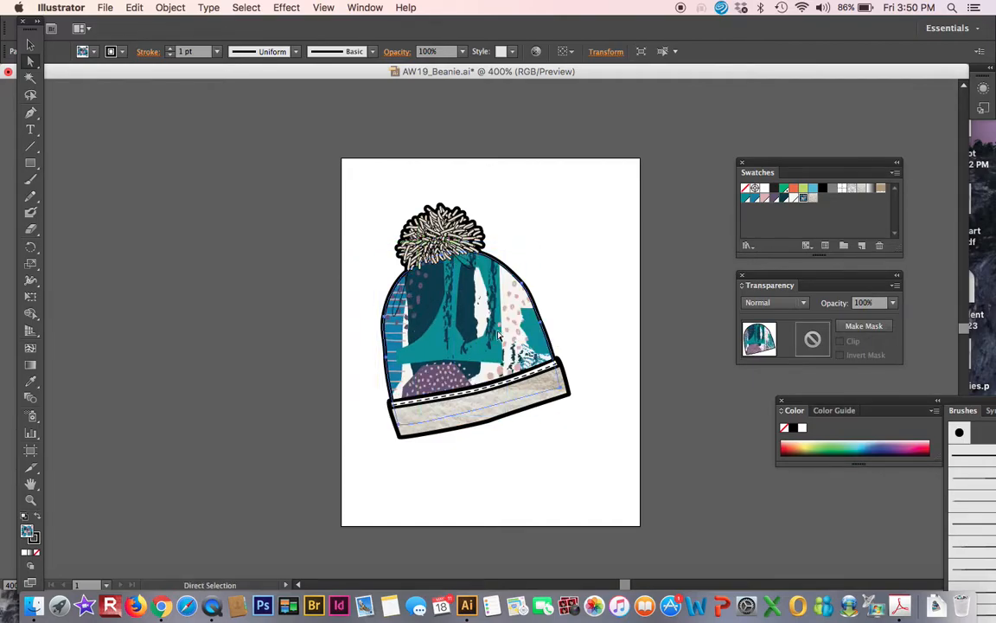
left_click_drag(503, 335, 456, 287)
left_click_drag(456, 327, 485, 273)
left_click_drag(421, 299, 523, 352)
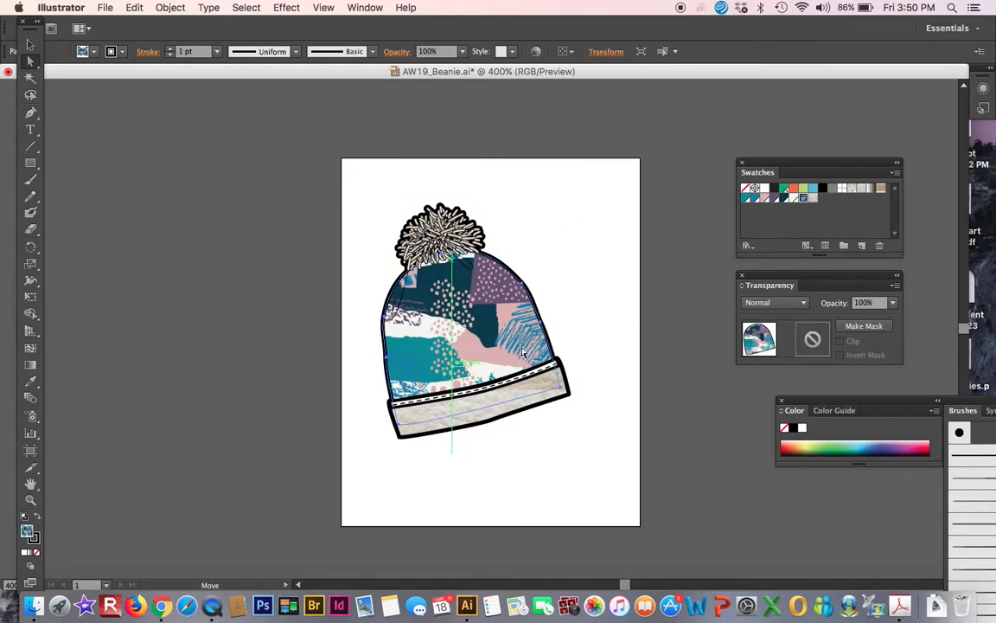
left_click(585, 321)
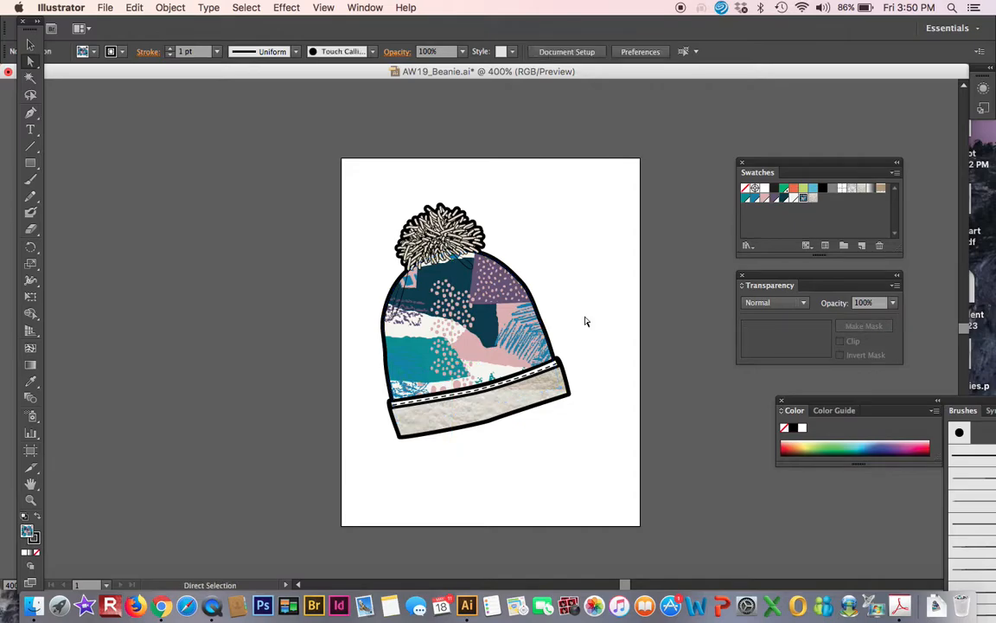